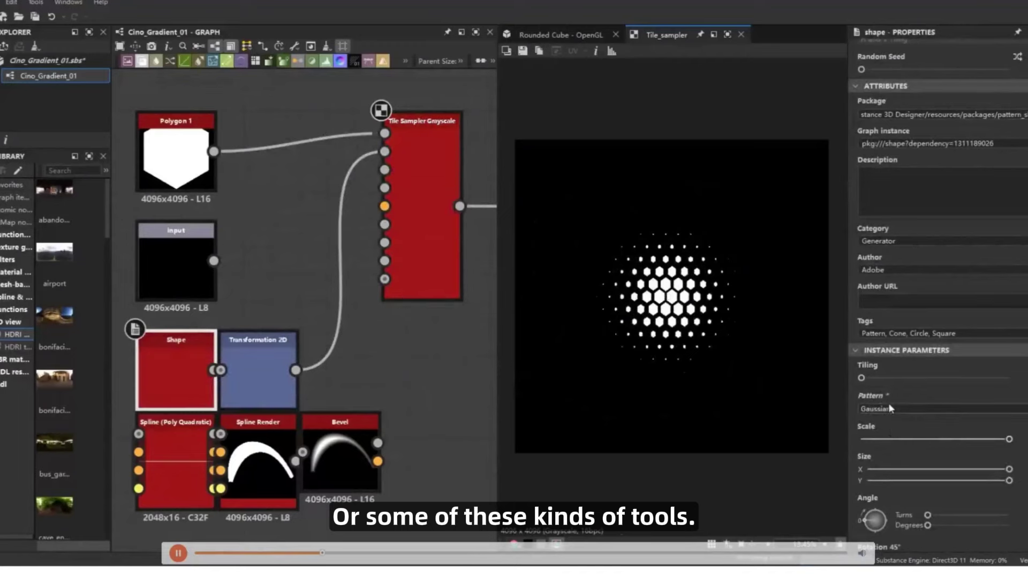
- Switch the Shape's pattern to Gradation and adjust the graph's Amount and Scale preview parameters
{"action": "scroll", "coordinate": [890, 407], "scroll_direction": "down", "scroll_amount": 4}
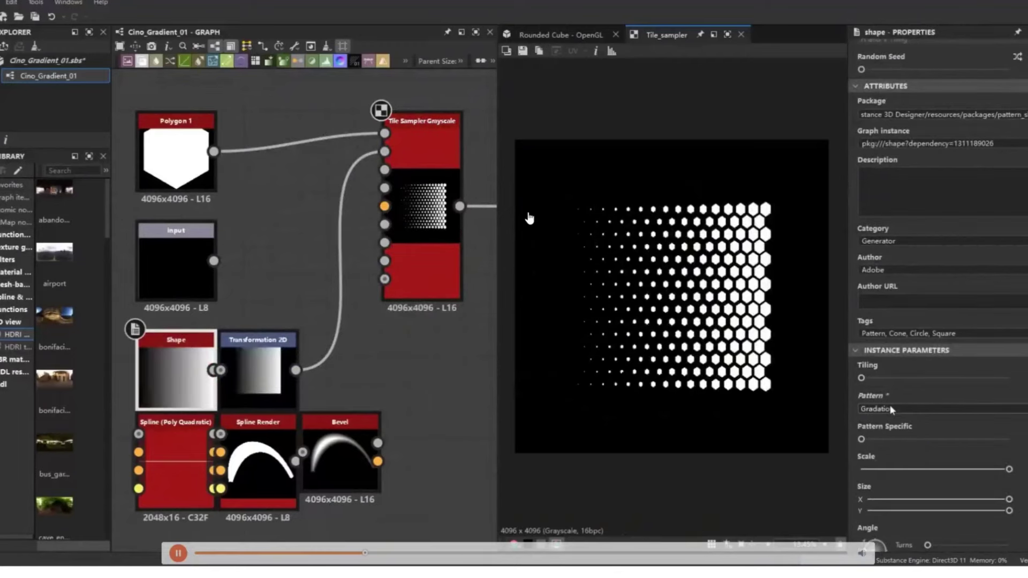
{"action": "left_click", "coordinate": [469, 274]}
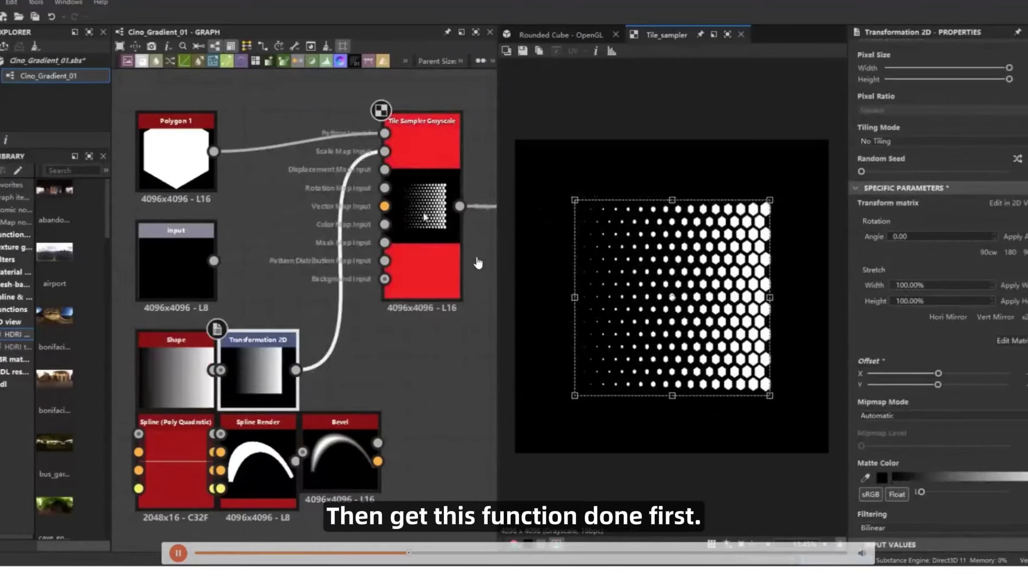
{"action": "scroll", "coordinate": [943, 416], "scroll_direction": "down", "scroll_amount": 5}
{"action": "left_click_drag", "start_coordinate": [934, 402], "coordinate": [941, 400]}
{"action": "left_click_drag", "start_coordinate": [879, 429], "coordinate": [880, 431]}
- Connect the Bevel output to the Tile Sampler's Scale Map Input and reposition the Spline (Poly Quadratic) points into a wavy curve
{"action": "left_click_drag", "start_coordinate": [377, 443], "coordinate": [384, 151]}
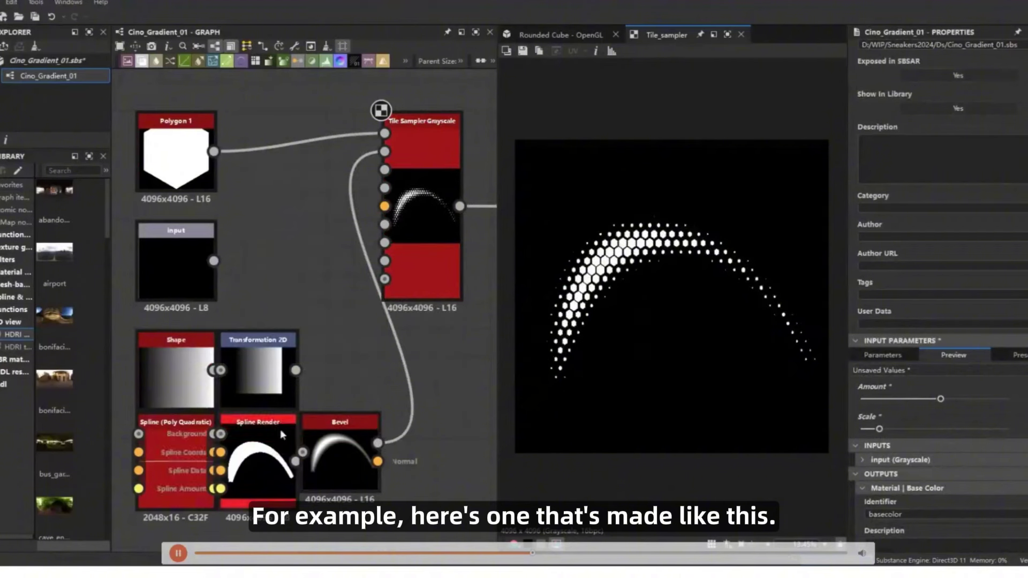
{"action": "left_click", "coordinate": [176, 466]}
{"action": "left_click_drag", "start_coordinate": [568, 247], "coordinate": [647, 400]}
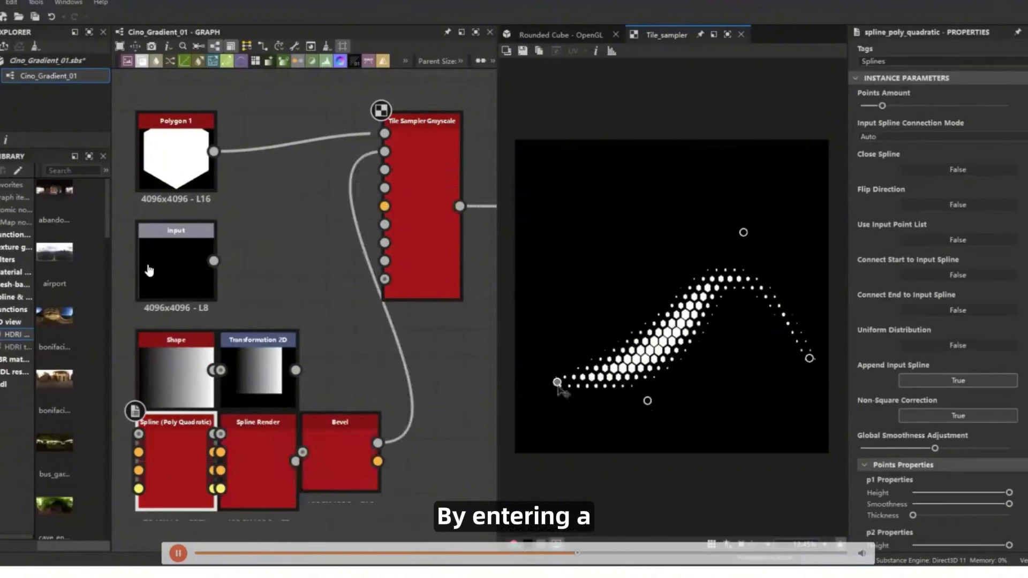
{"action": "left_click_drag", "start_coordinate": [558, 381], "coordinate": [558, 235]}
{"action": "left_click_drag", "start_coordinate": [743, 232], "coordinate": [744, 205]}
{"action": "left_click_drag", "start_coordinate": [558, 234], "coordinate": [552, 266]}
{"action": "left_click_drag", "start_coordinate": [647, 401], "coordinate": [595, 361]}
{"action": "left_click_drag", "start_coordinate": [744, 206], "coordinate": [754, 234]}
- Increase the thickness of spline points p2 and p1
{"action": "scroll", "coordinate": [752, 235], "scroll_direction": "up", "scroll_amount": 1}
{"action": "scroll", "coordinate": [937, 321], "scroll_direction": "down", "scroll_amount": 5}
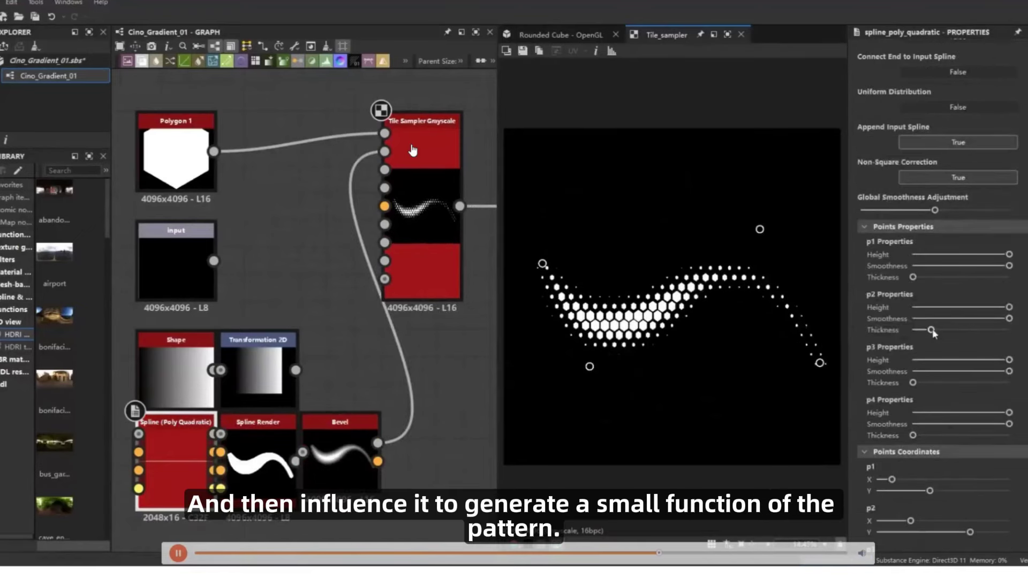
{"action": "left_click_drag", "start_coordinate": [913, 330], "coordinate": [922, 330]}
{"action": "left_click_drag", "start_coordinate": [930, 278], "coordinate": [943, 278]}
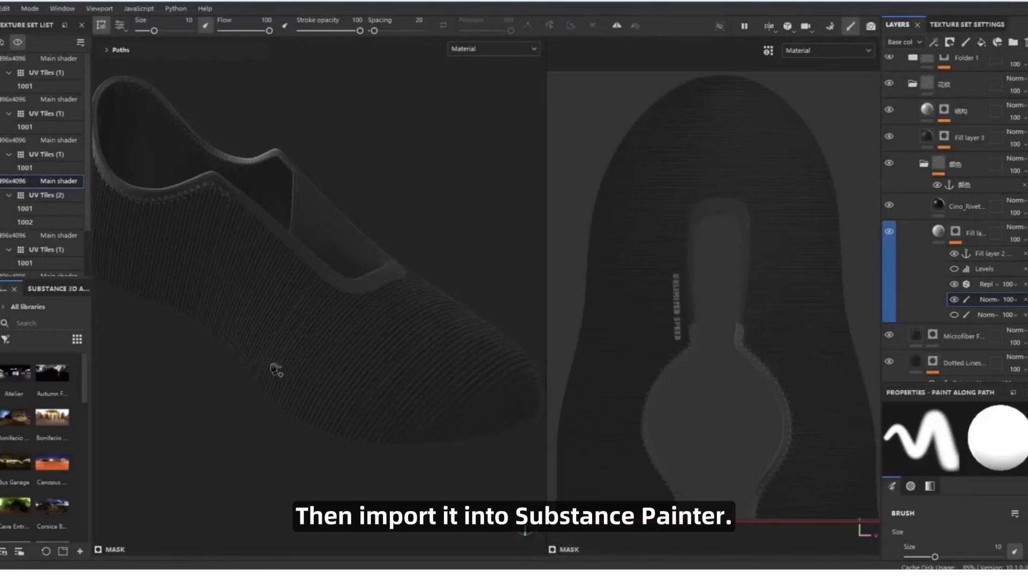
{"action": "left_click", "coordinate": [172, 557]}
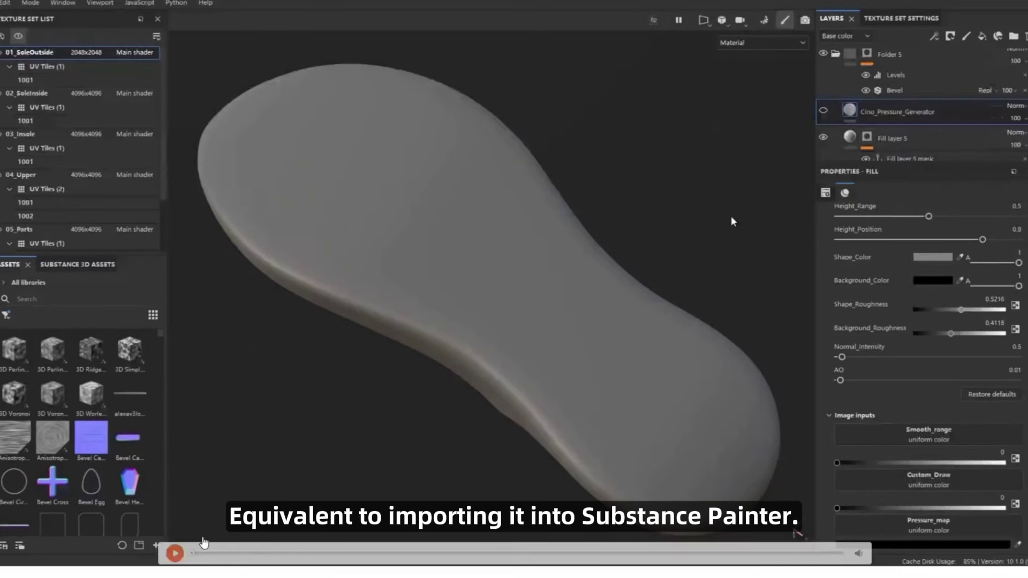
{"action": "left_click", "coordinate": [175, 553]}
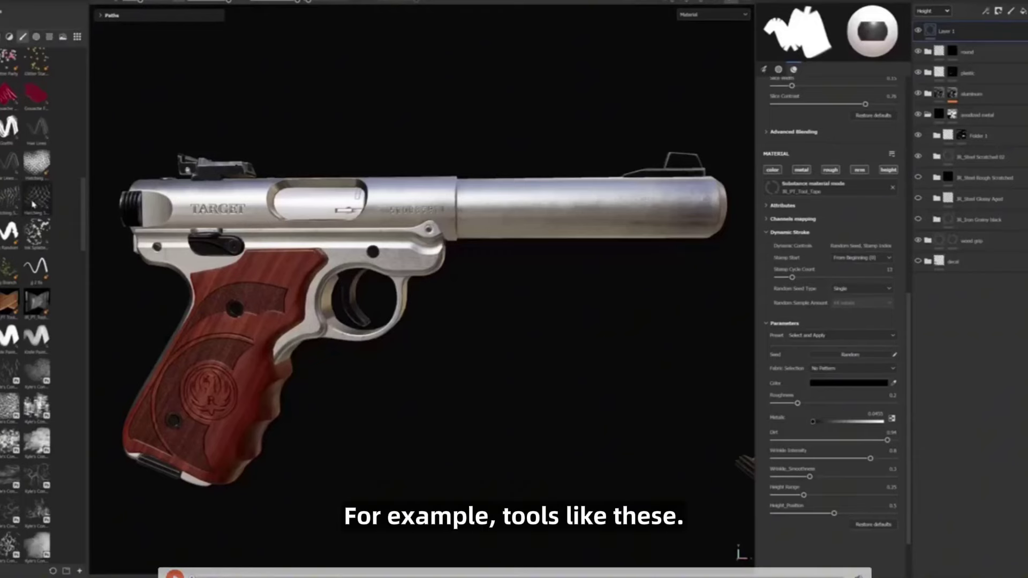
- Wrap the pistol's barrel in Duct Tape with a tape-tool path winding around it
{"action": "mouse_move", "coordinate": [475, 192]}
{"action": "left_mouse_down"}
{"action": "mouse_move", "coordinate": [478, 252]}
{"action": "mouse_move", "coordinate": [621, 162]}
{"action": "mouse_move", "coordinate": [628, 172]}
{"action": "mouse_move", "coordinate": [552, 223]}
{"action": "left_mouse_up"}
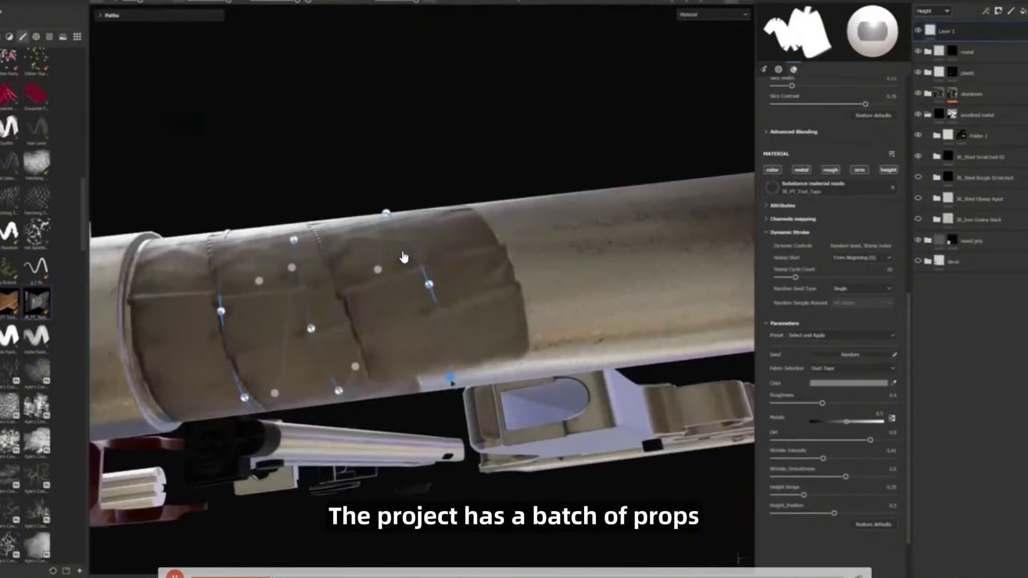
{"action": "left_click_drag", "start_coordinate": [404, 258], "coordinate": [398, 317], "text": "alt"}
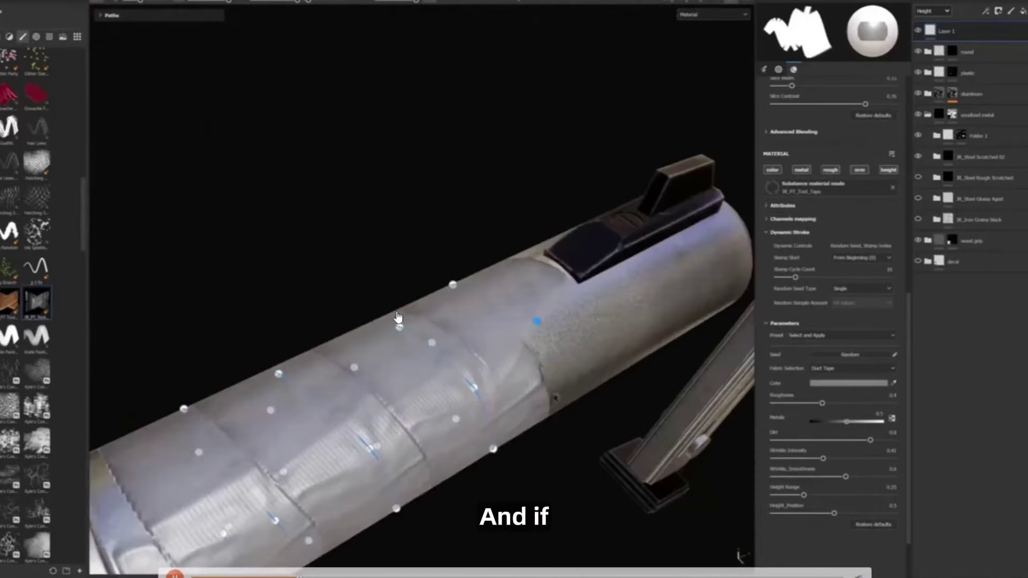
{"action": "left_click_drag", "start_coordinate": [455, 321], "coordinate": [477, 418], "text": "alt"}
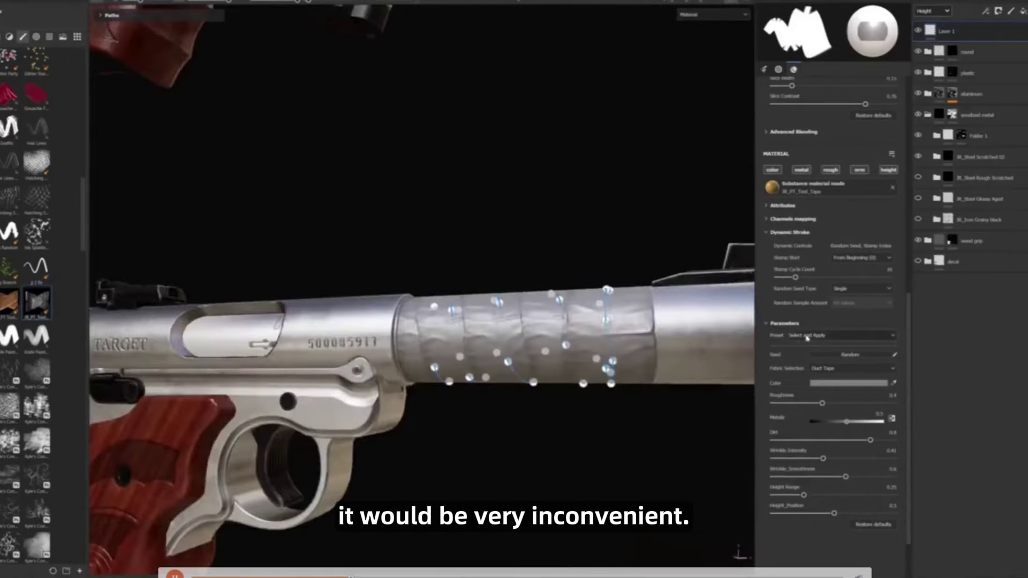
- Try the tape tool's parameter presets on the barrel wrap and settle on the blue one
{"action": "left_click", "coordinate": [841, 335]}
{"action": "left_click", "coordinate": [803, 358]}
{"action": "left_click", "coordinate": [840, 335]}
{"action": "left_click", "coordinate": [814, 363]}
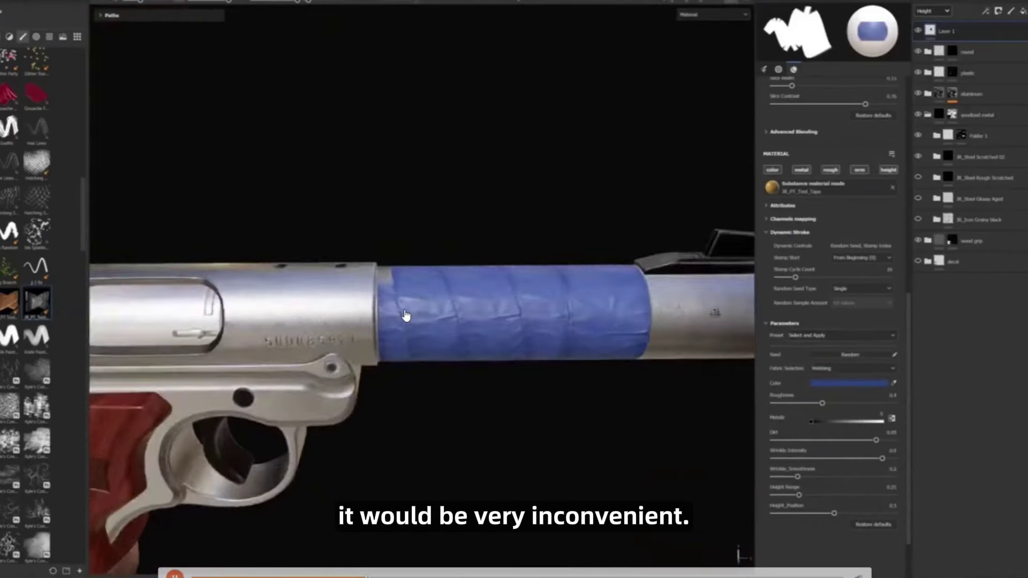
{"action": "left_click_drag", "start_coordinate": [409, 317], "coordinate": [500, 321], "text": "alt"}
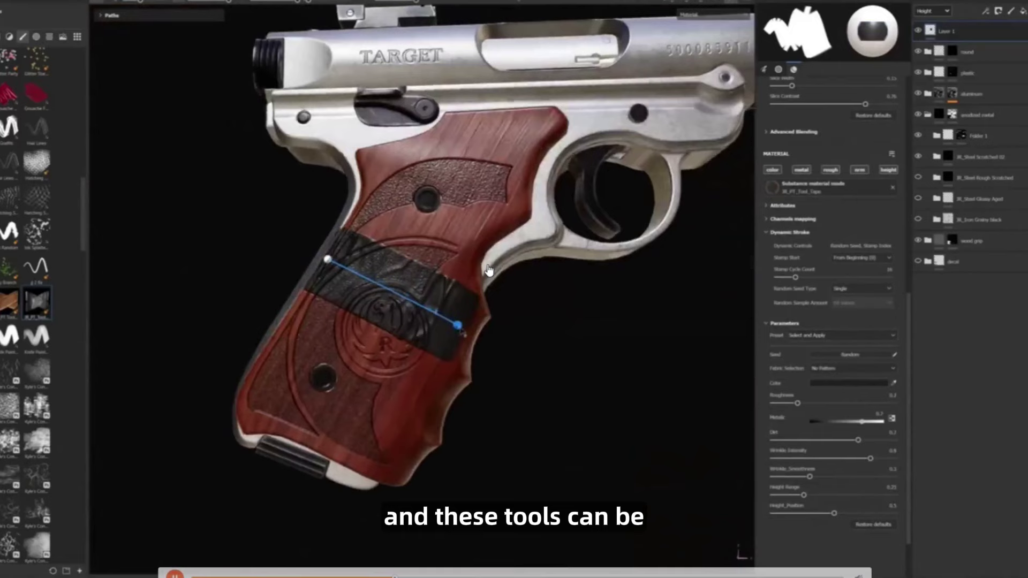
- Wrap black tape with No Pattern fabric around the pistol's wooden grip and select the decal layer
{"action": "left_click_drag", "start_coordinate": [450, 278], "coordinate": [487, 271], "text": "alt"}
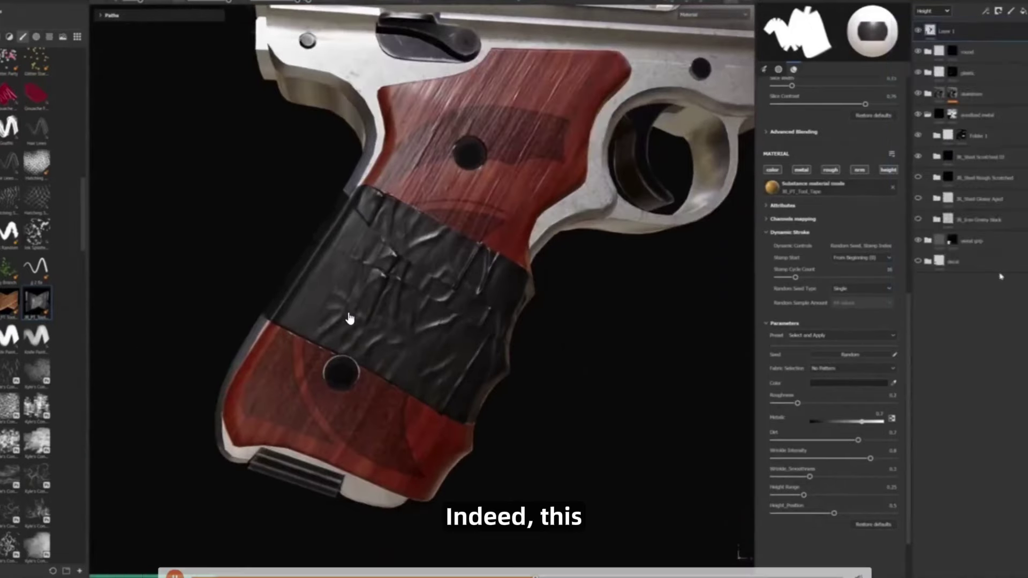
{"action": "left_click", "coordinate": [948, 261]}
{"action": "left_click_drag", "start_coordinate": [988, 312], "coordinate": [988, 291]}
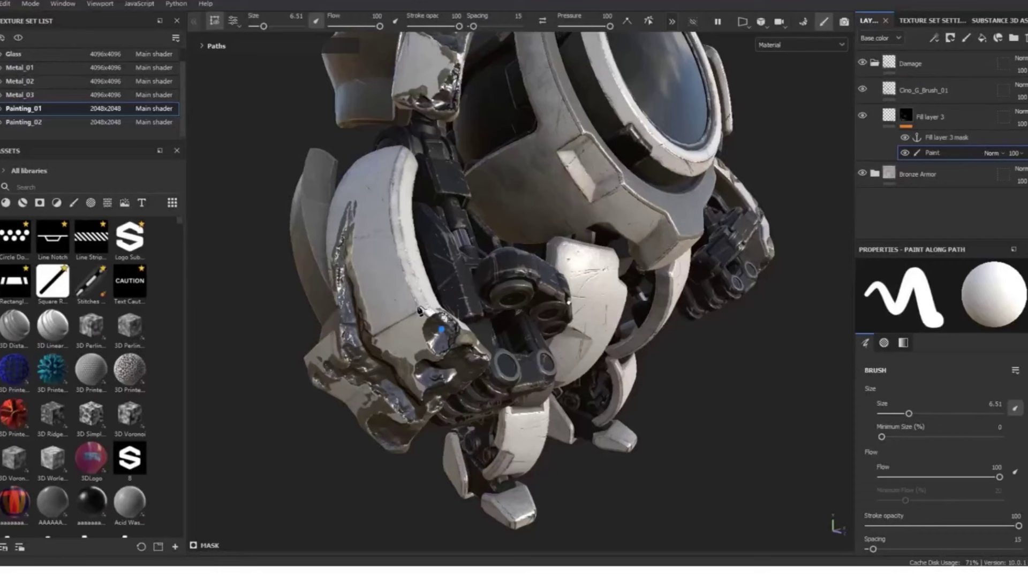
- Set the damage path's brush spacing to 114, size jitter to 67 and position jitter to 20
{"action": "left_click", "coordinate": [174, 553]}
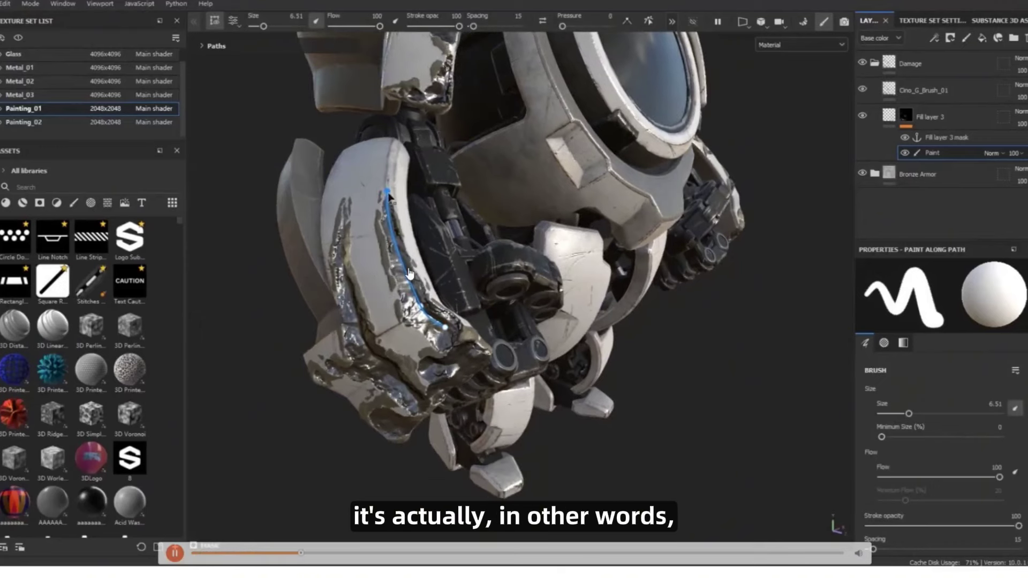
{"action": "scroll", "coordinate": [910, 455], "scroll_direction": "down", "scroll_amount": 2}
{"action": "left_click_drag", "start_coordinate": [873, 481], "coordinate": [970, 473]}
{"action": "scroll", "coordinate": [916, 471], "scroll_direction": "down", "scroll_amount": 5}
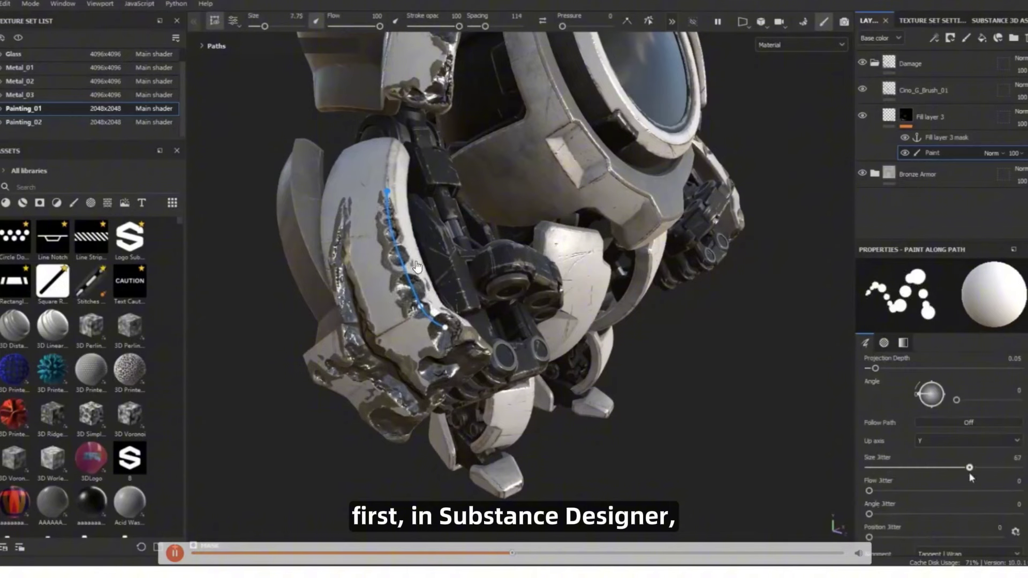
{"action": "left_click_drag", "start_coordinate": [869, 537], "coordinate": [894, 537]}
- Add a point midway along the damage path on the robot's forearm armor and adjust the path's shape
{"action": "left_click", "coordinate": [405, 271]}
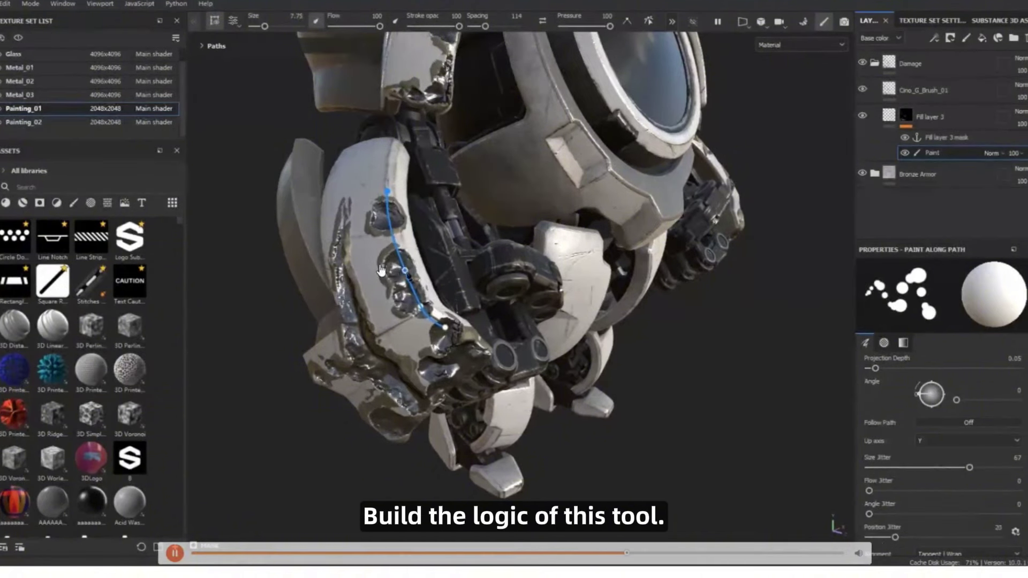
{"action": "left_click_drag", "start_coordinate": [381, 270], "coordinate": [396, 208]}
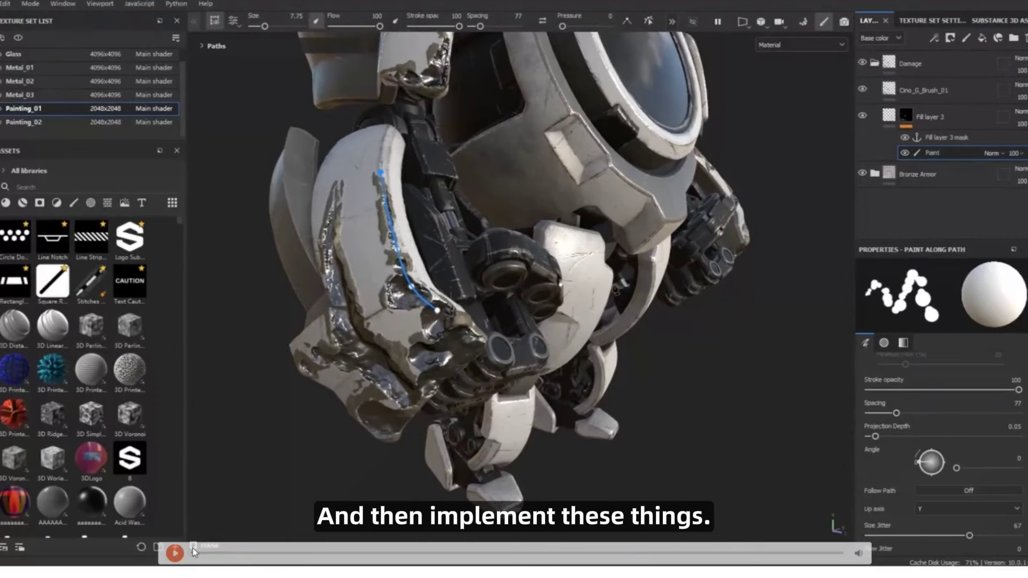
{"action": "left_click", "coordinate": [176, 553]}
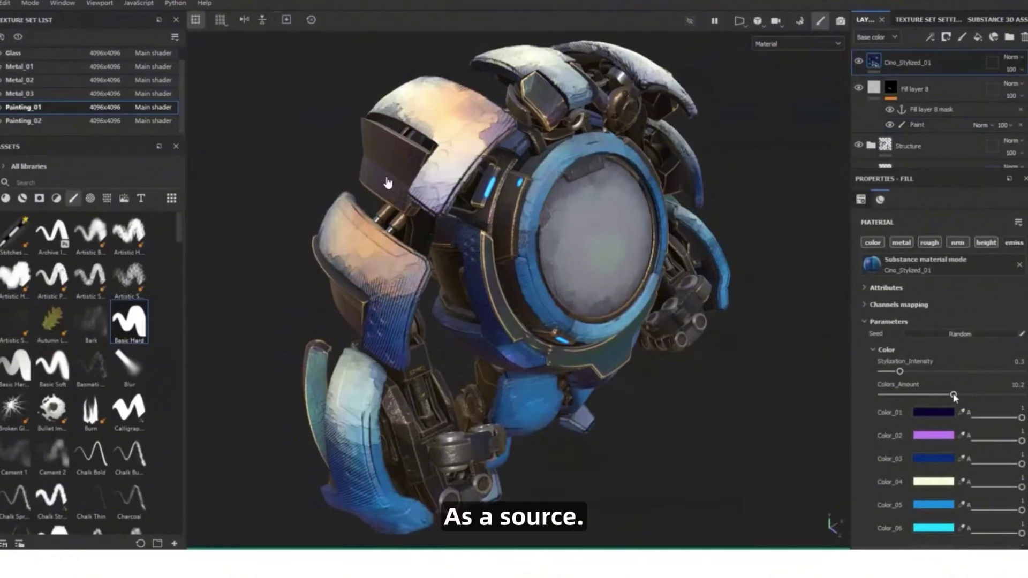
{"action": "mouse_move", "coordinate": [386, 212]}
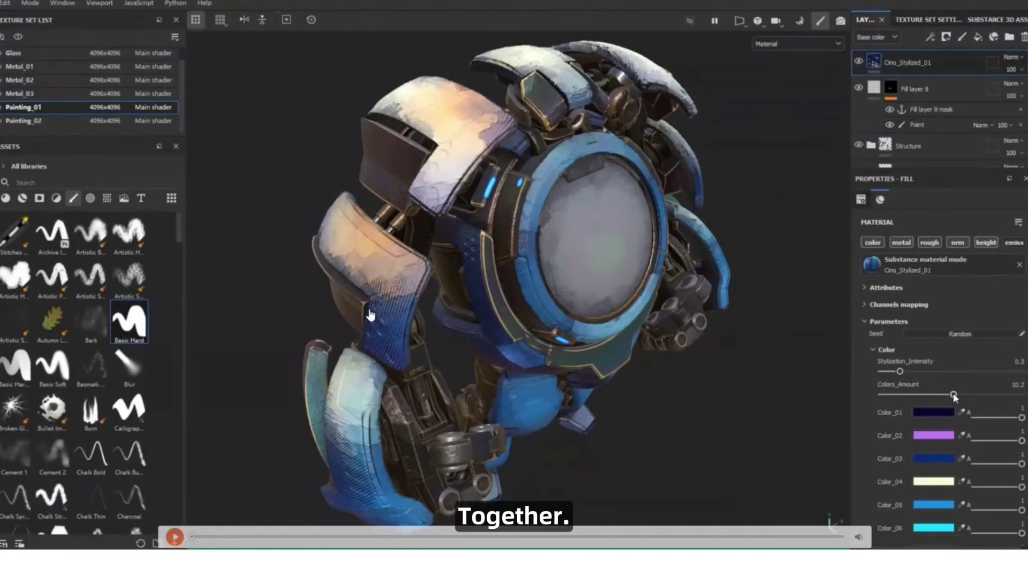
{"action": "left_click", "coordinate": [177, 539]}
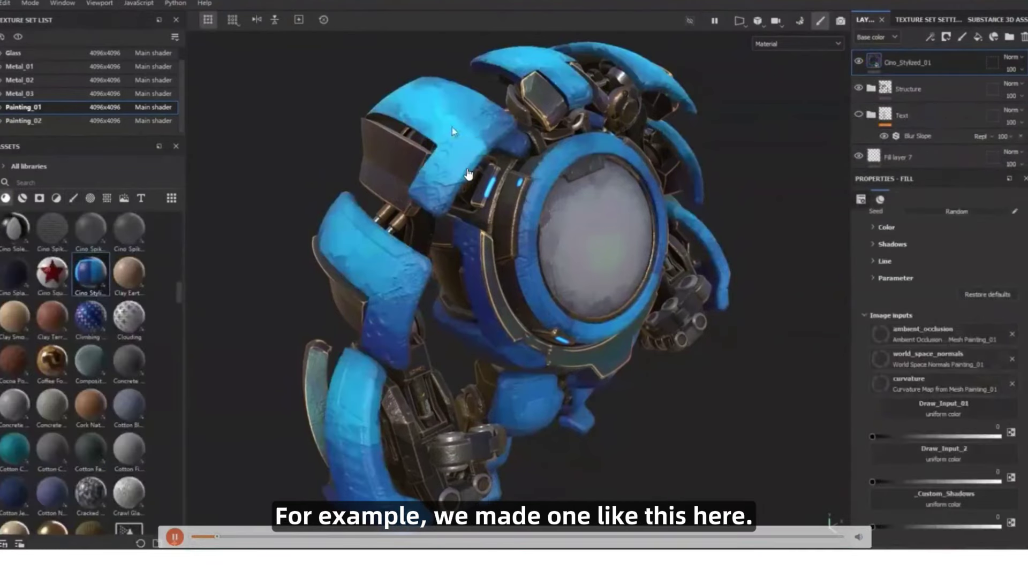